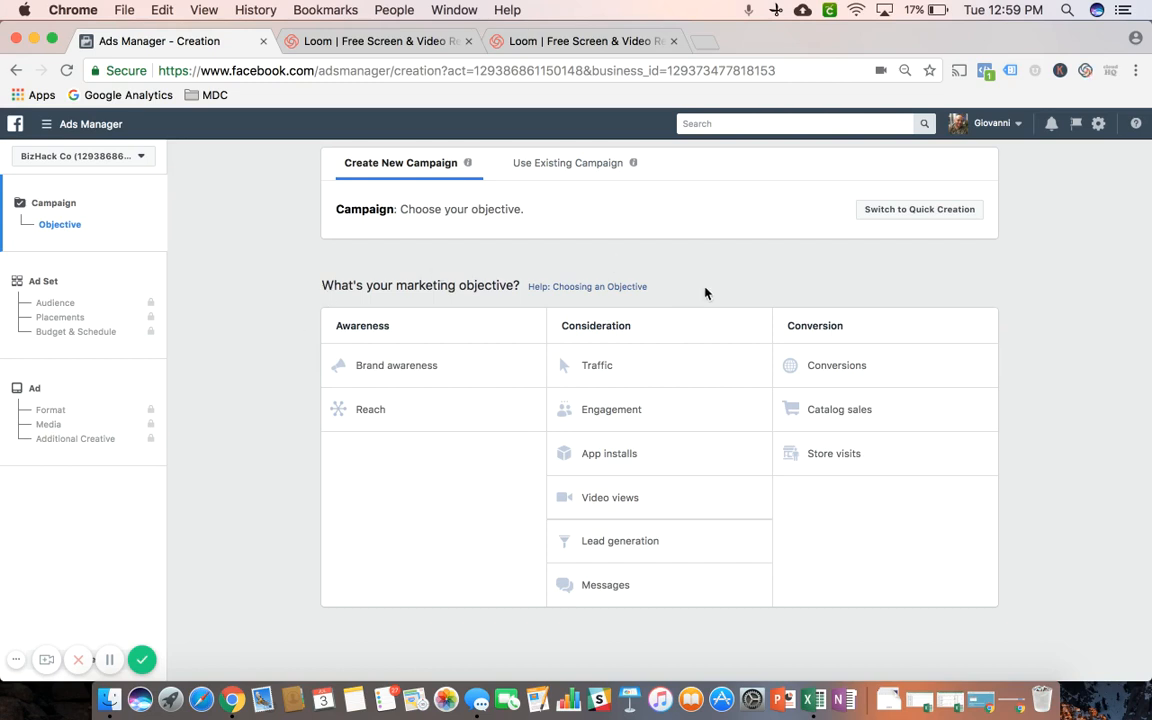
Start a campaign with the Lead generation objective and proceed through the ad set with its default settings to the ad setup
click(645, 542)
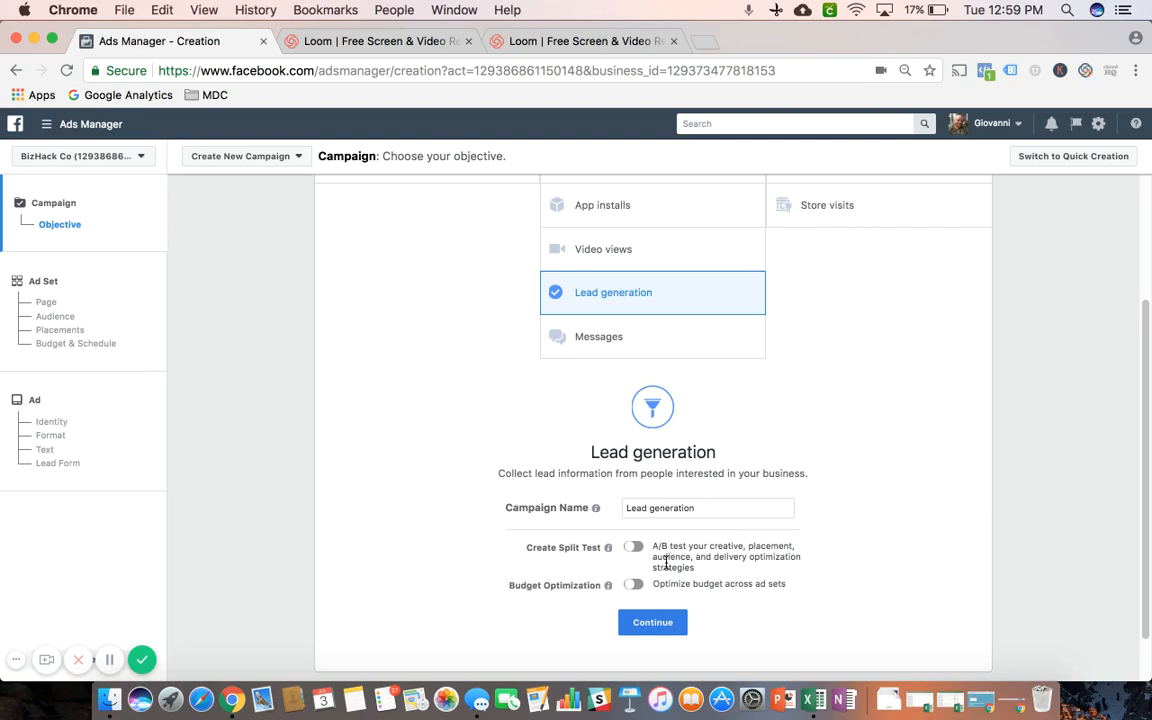
click(642, 632)
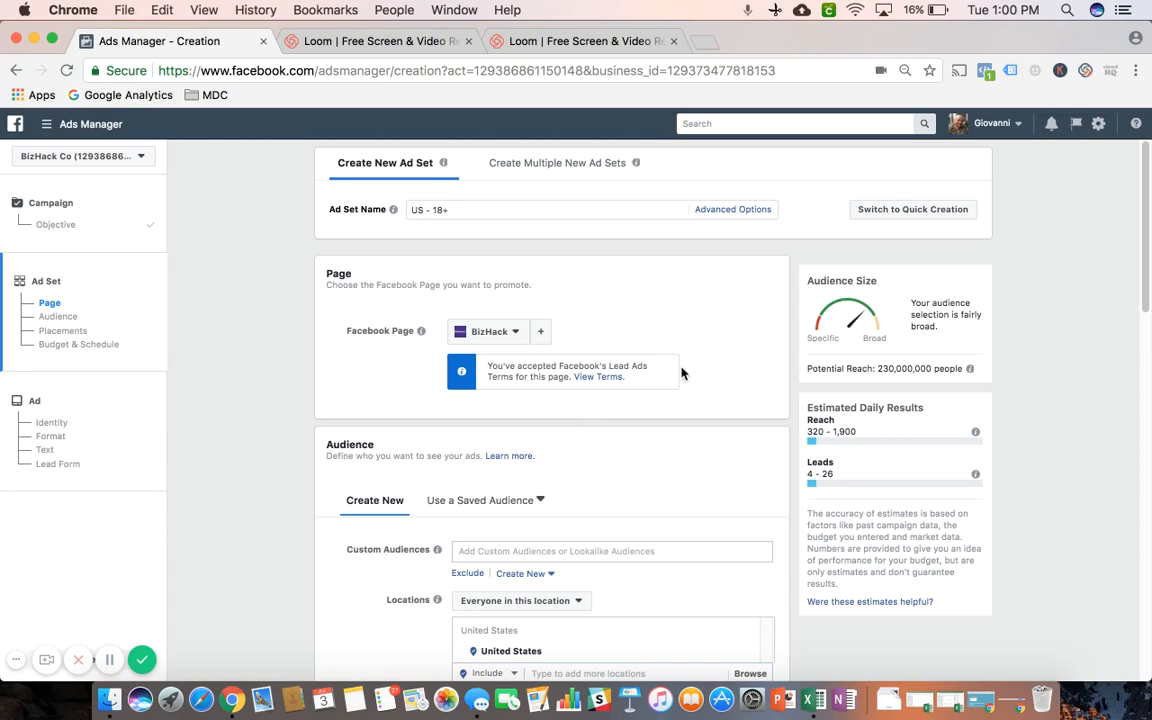
scroll(289, 344, down, 1)
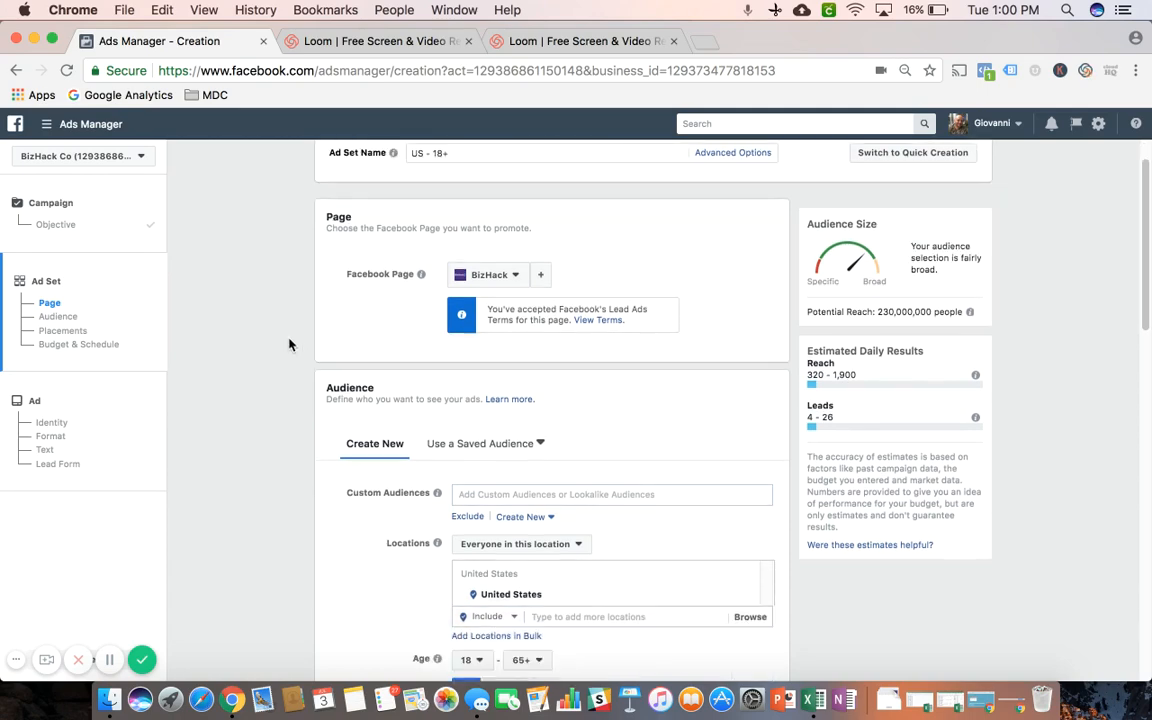
scroll(289, 344, down, 10)
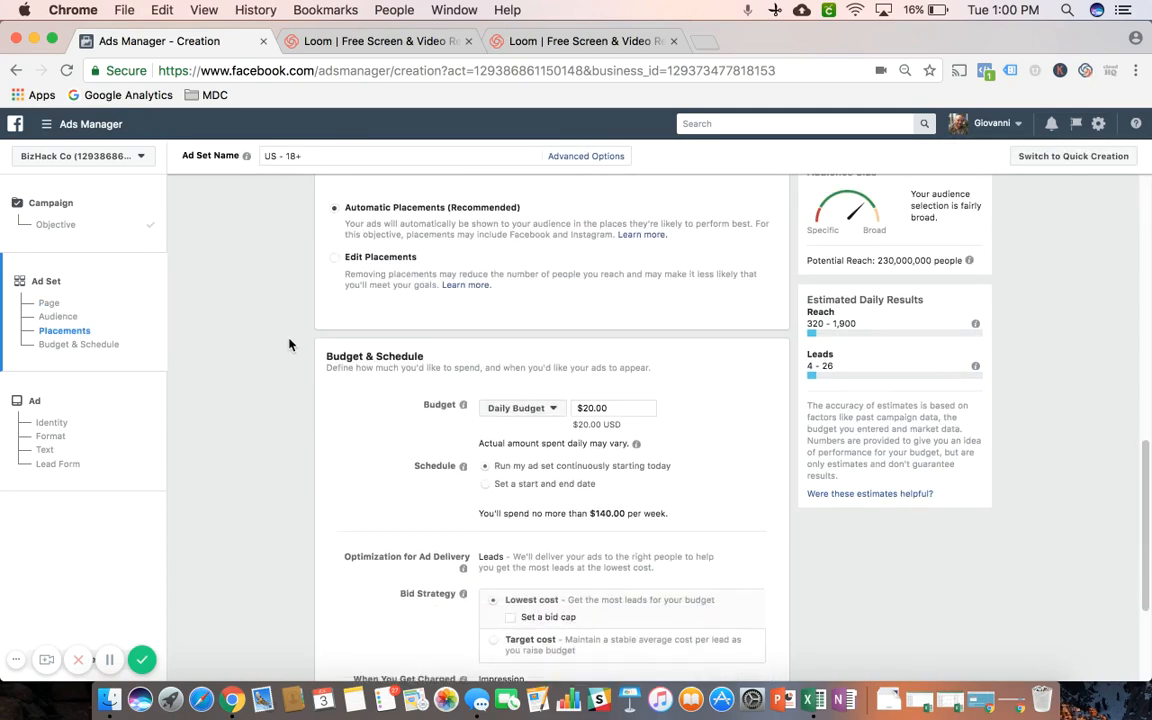
scroll(289, 344, down, 4)
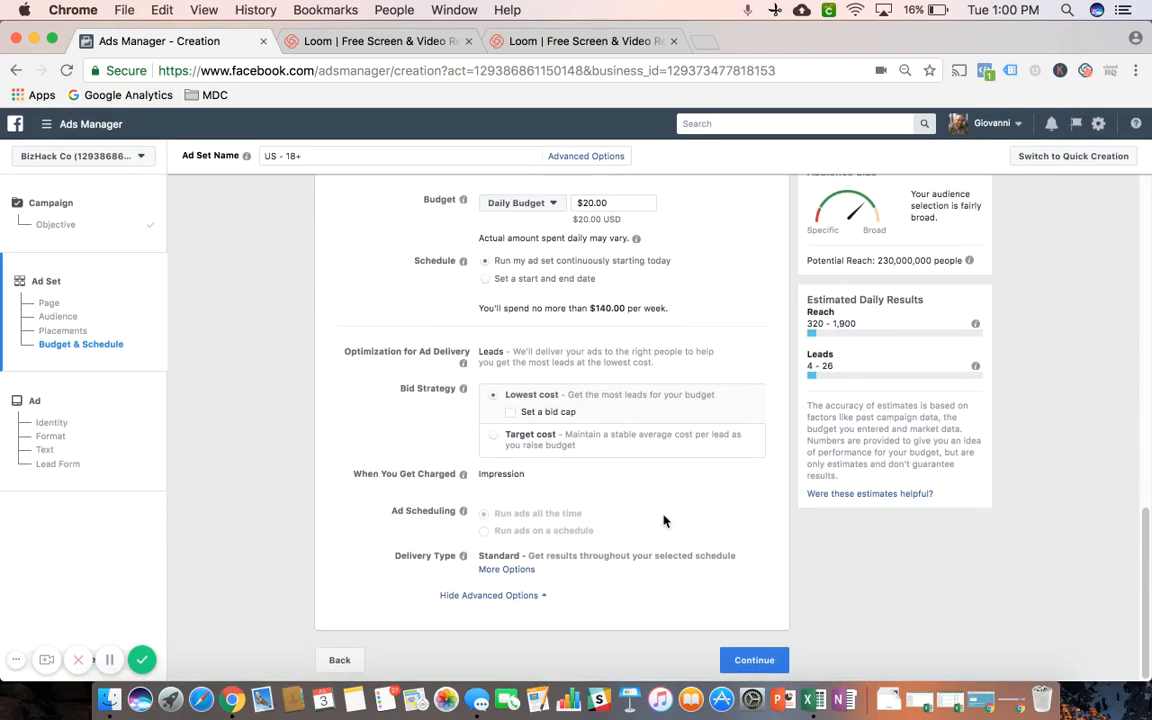
click(767, 663)
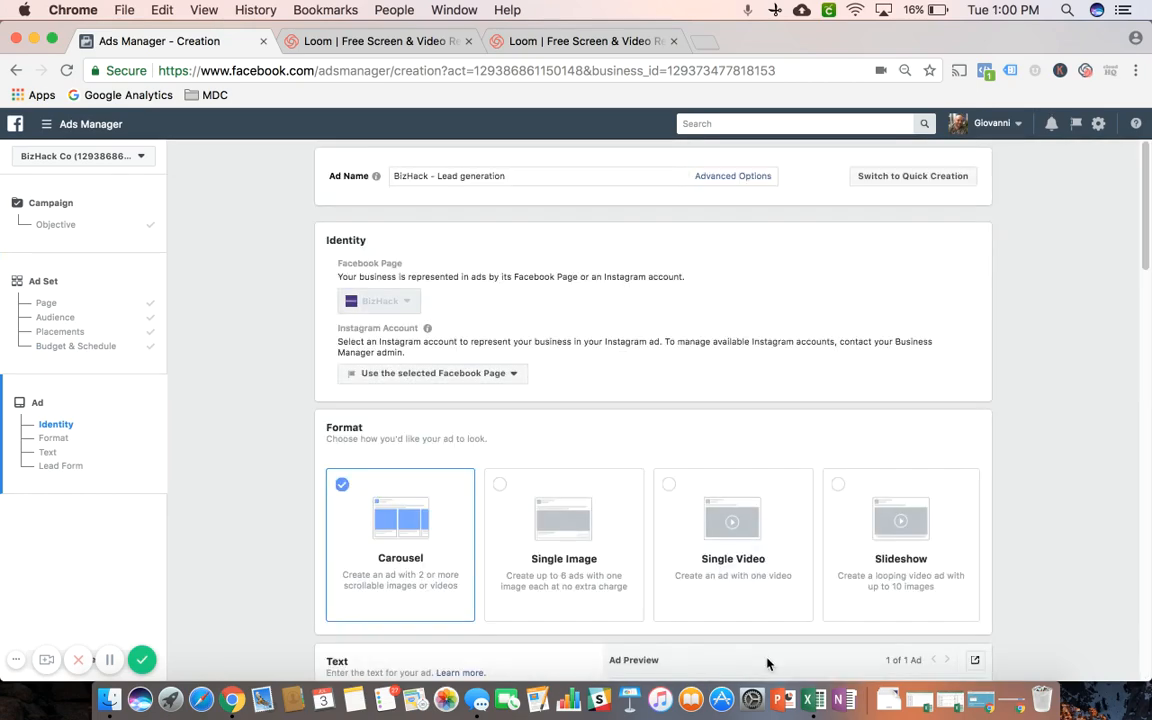
Choose the BizHack Syllabus Lead Form as the form to use in the ad
scroll(288, 357, down, 5)
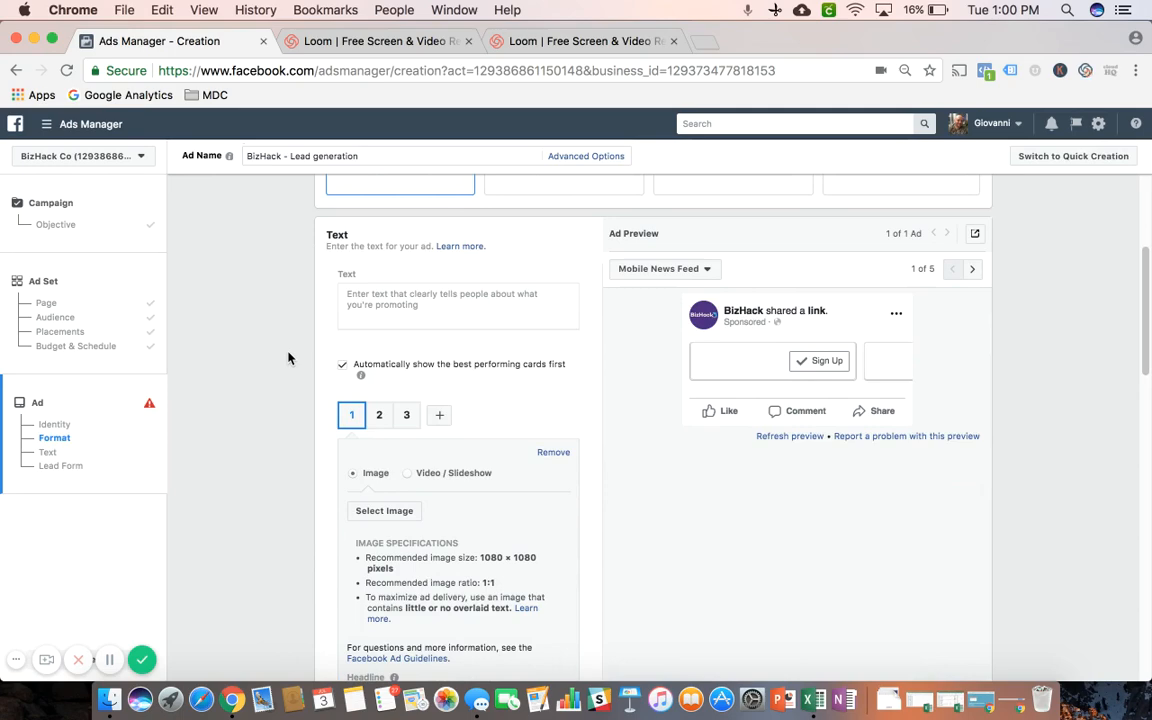
scroll(288, 357, down, 8)
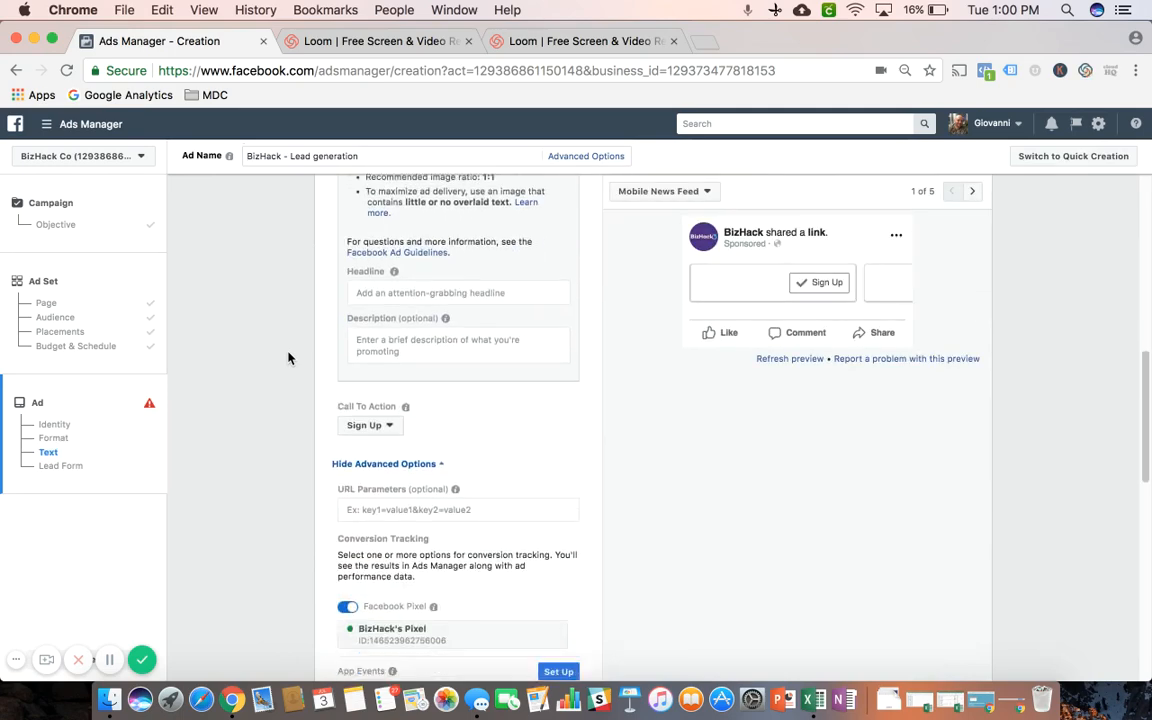
scroll(288, 357, down, 8)
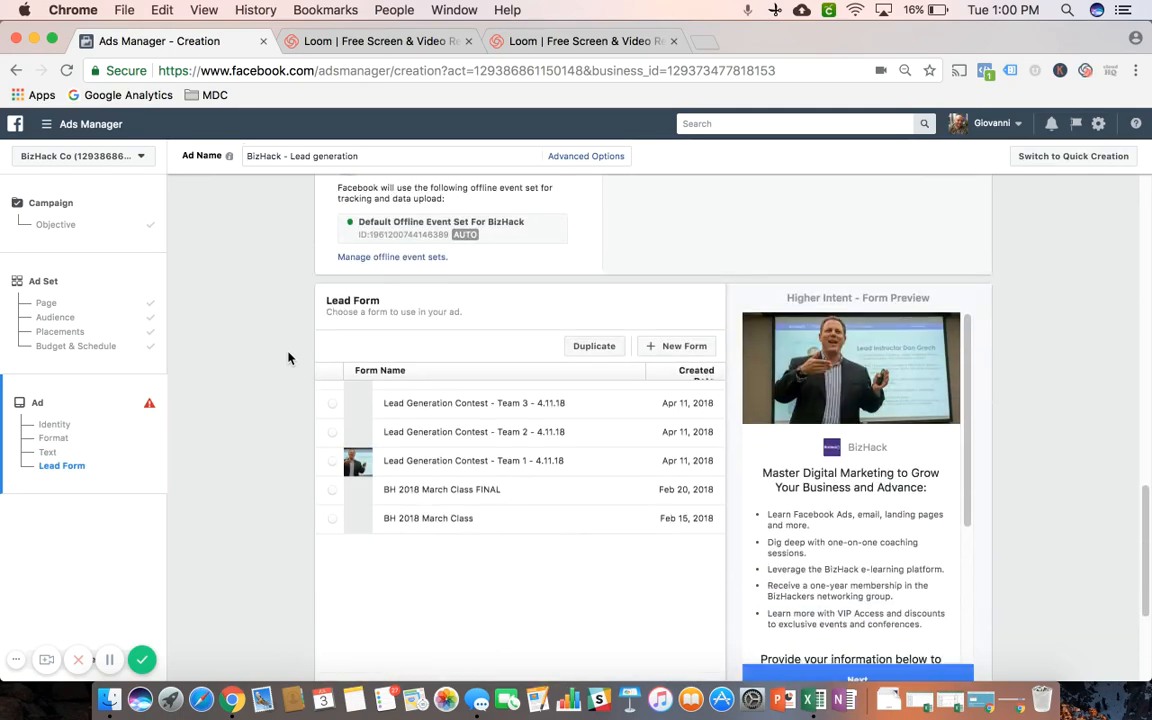
scroll(288, 357, down, 2)
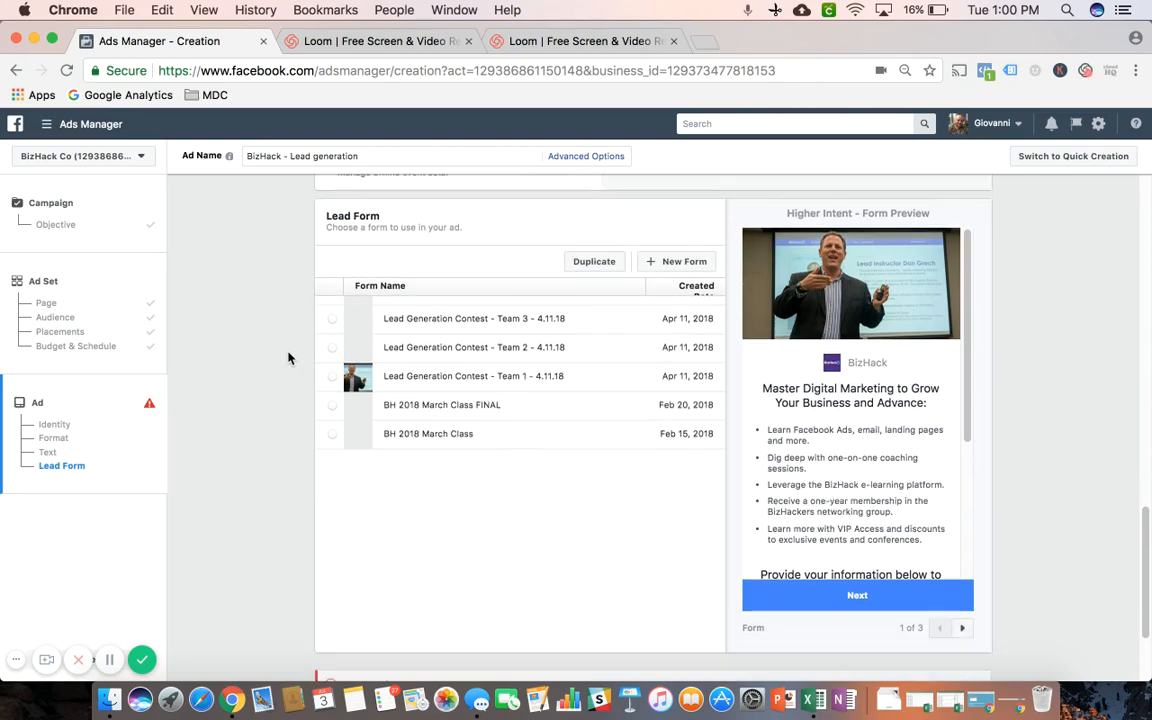
scroll(288, 357, up, 1)
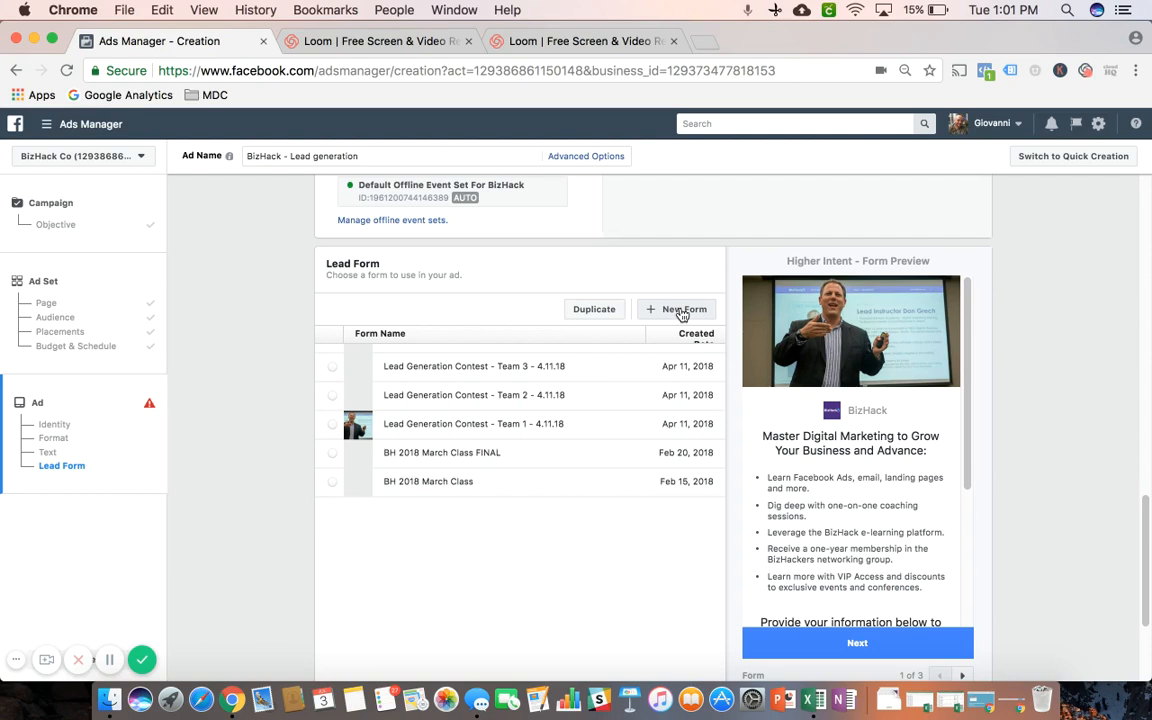
click(332, 372)
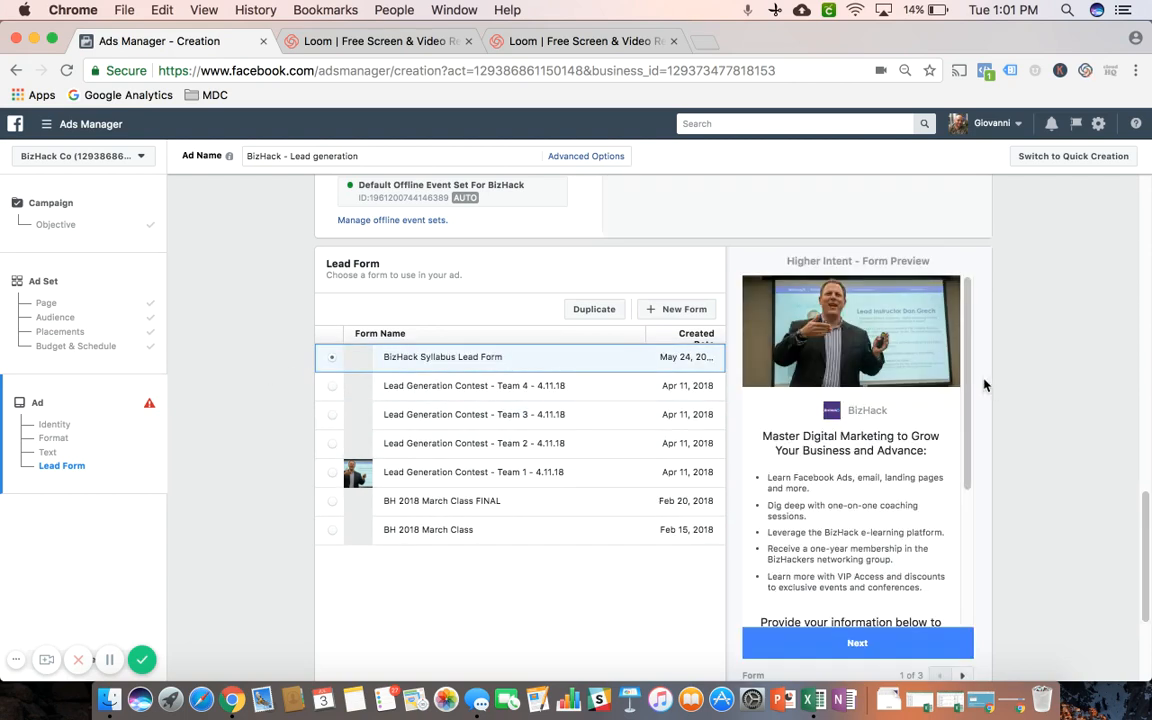
Examine the chosen form's preview, covering the intro content, the review screen and the thank-you screen
mouse_move(967, 375)
mouse_down()
mouse_move(969, 438)
mouse_move(975, 388)
mouse_up()
scroll(1020, 393, down, 2)
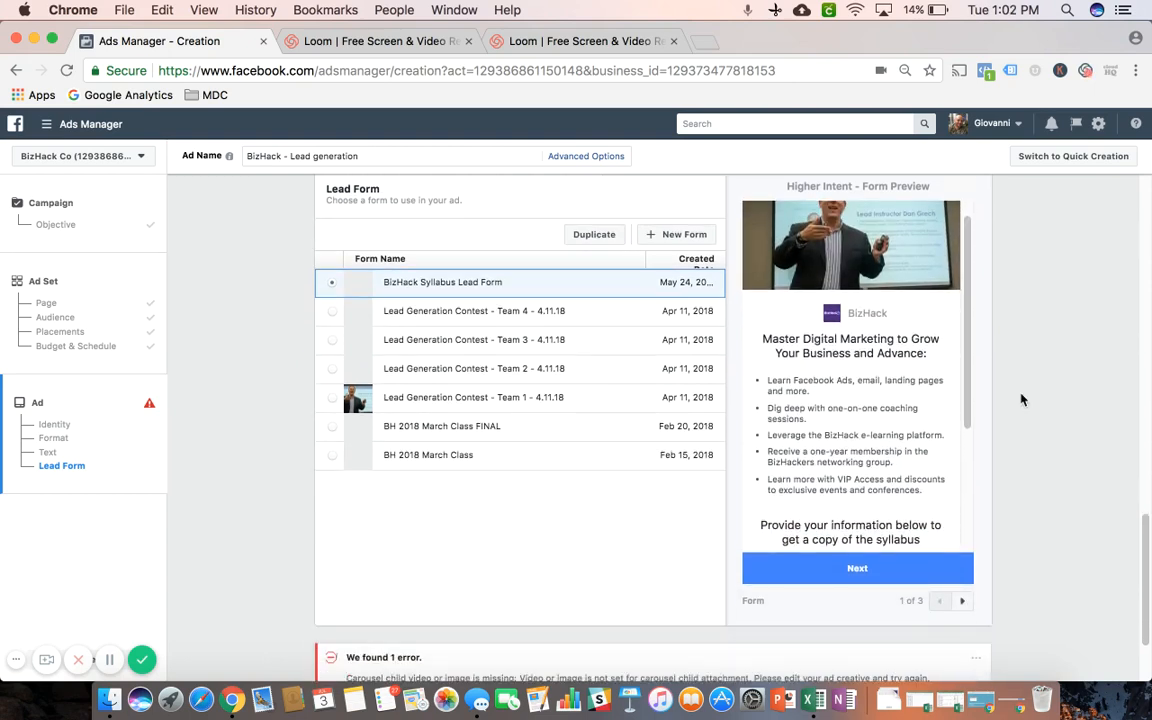
click(965, 603)
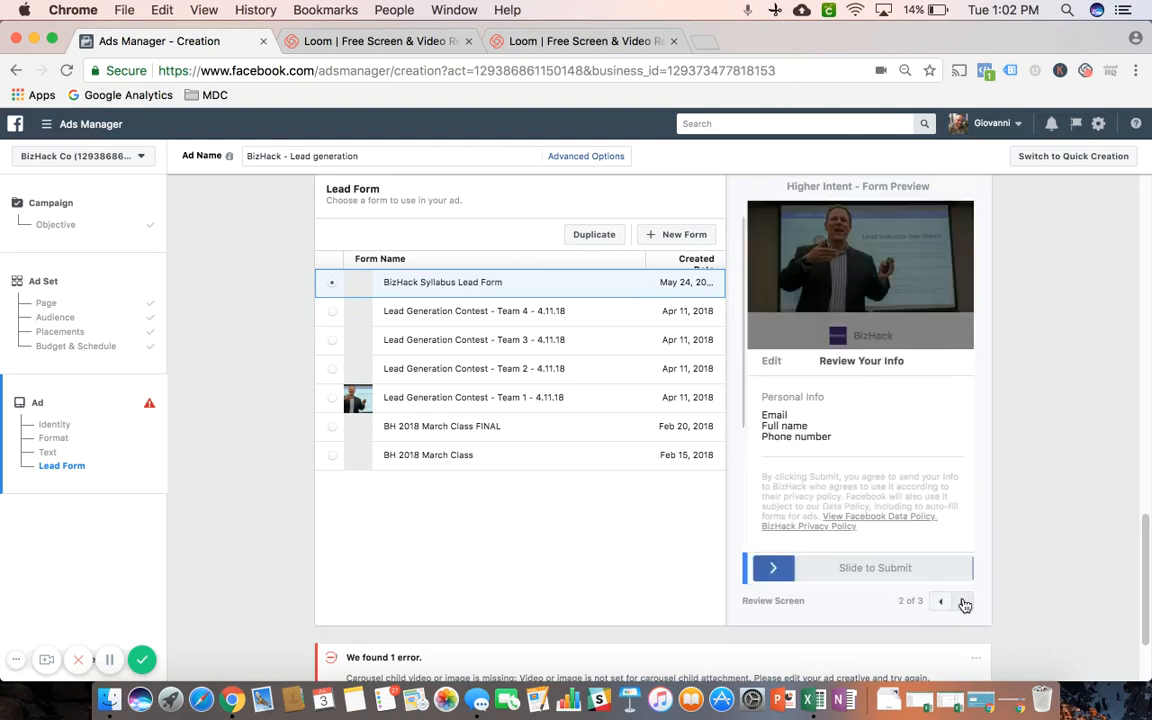
click(965, 603)
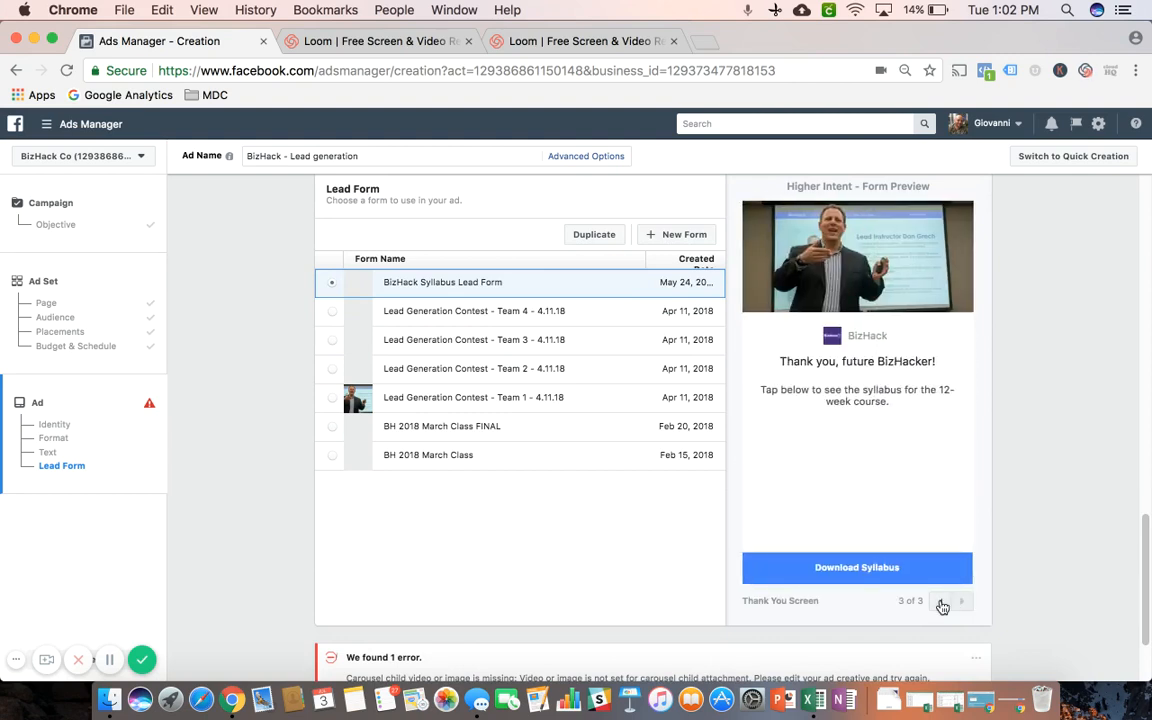
click(941, 604)
click(941, 604)
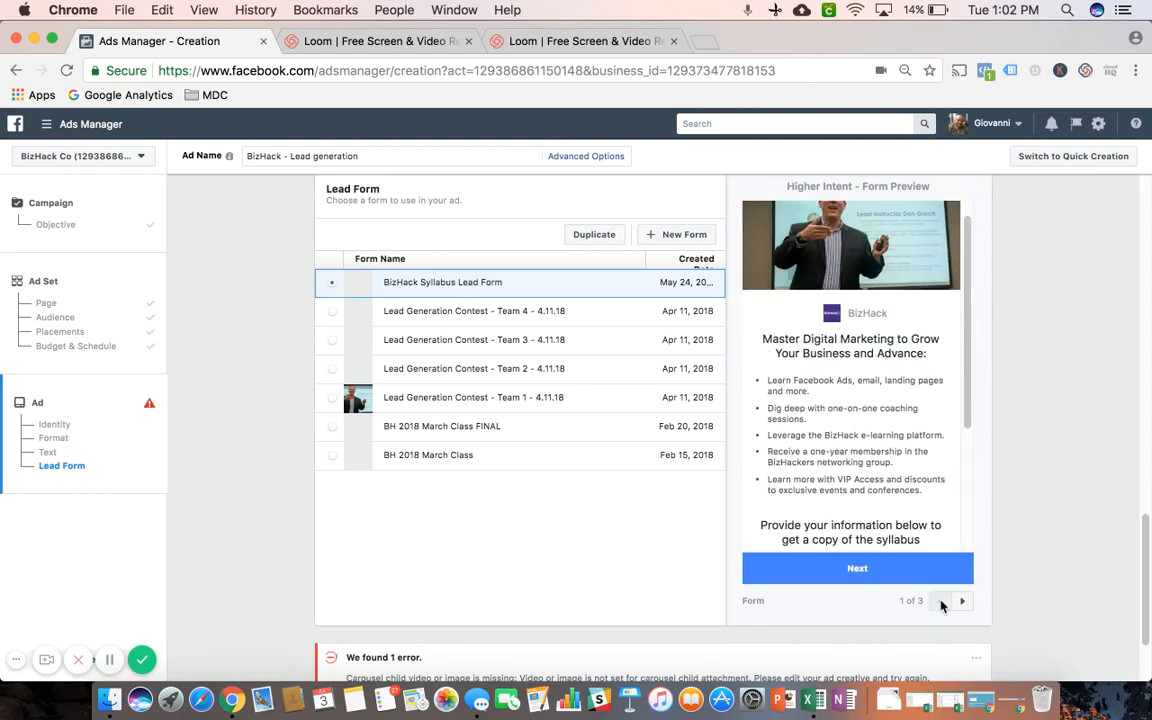
mouse_move(970, 343)
mouse_down()
mouse_move(971, 322)
mouse_move(966, 361)
mouse_up()
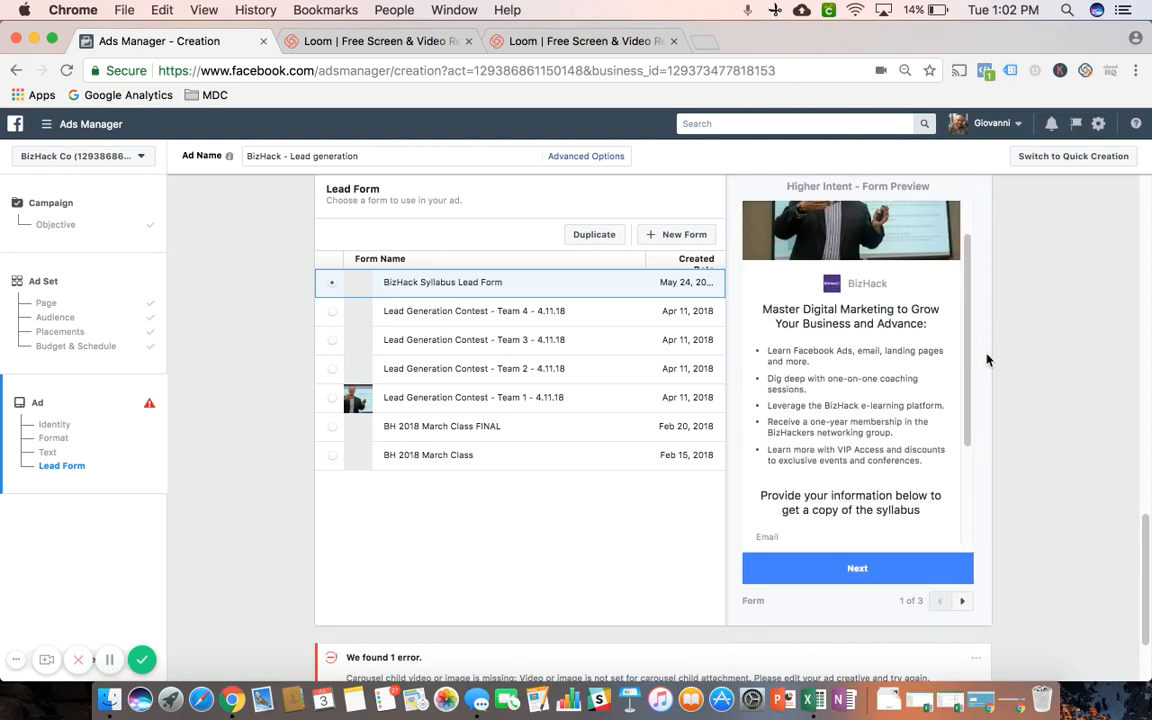
scroll(970, 358, down, 2)
scroll(973, 359, up, 3)
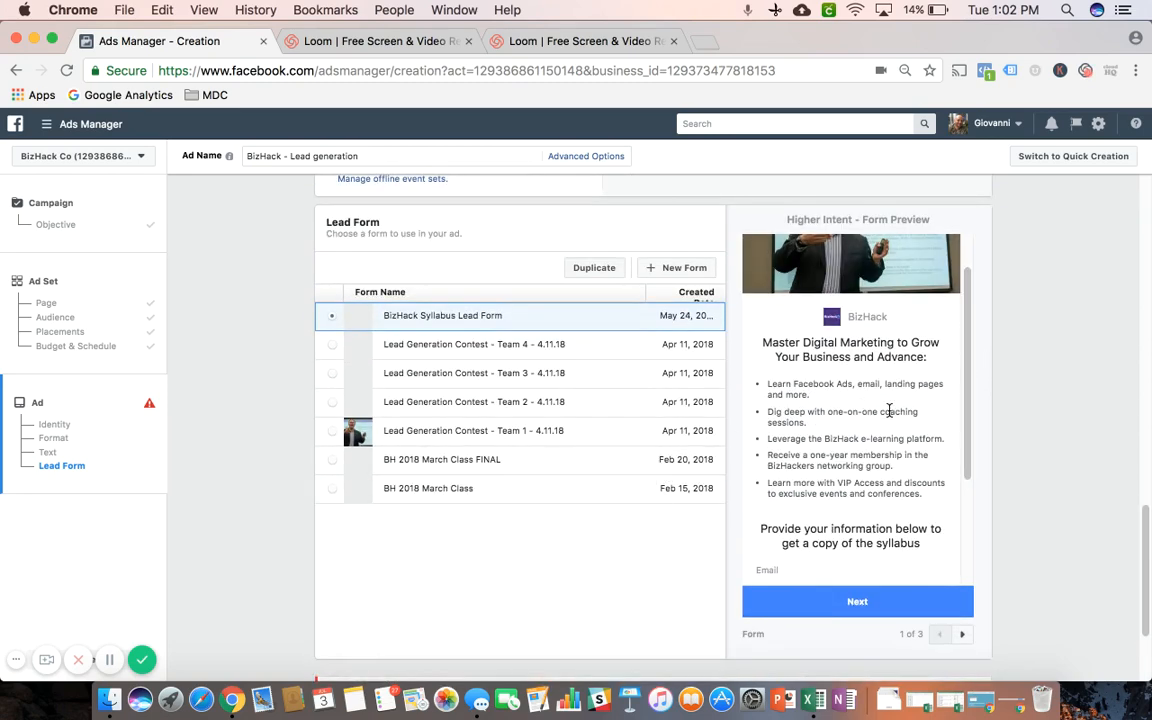
scroll(889, 409, up, 2)
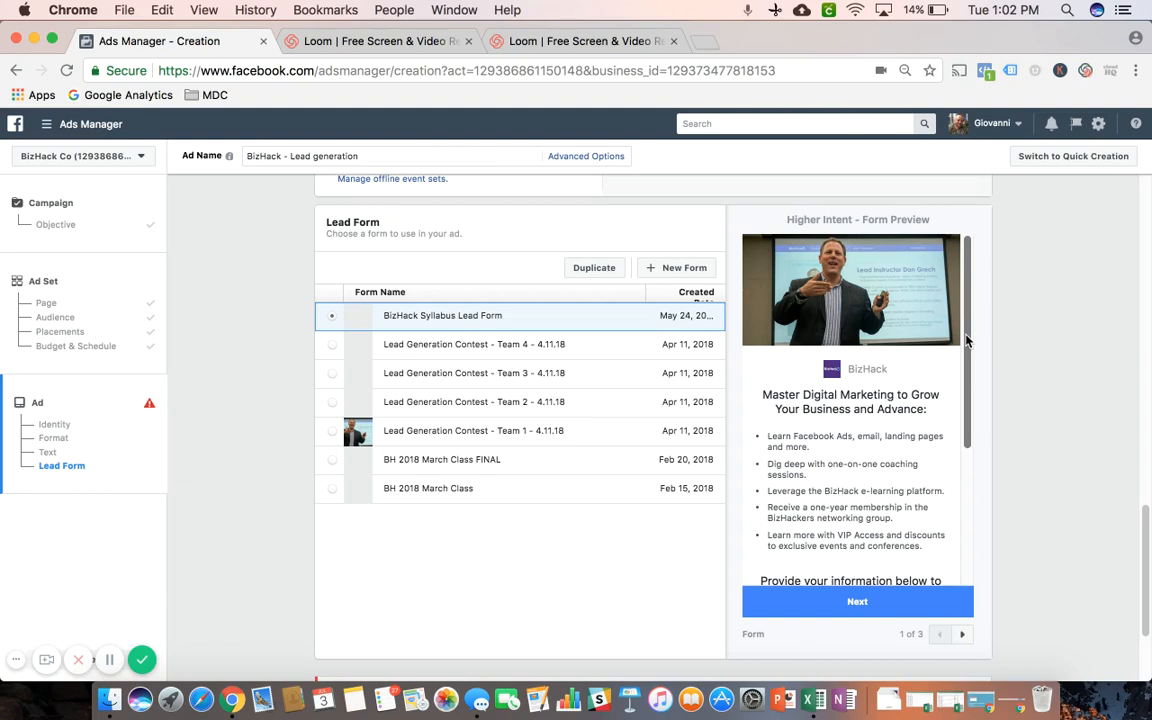
Duplicate the BizHack Syllabus Lead Form, examine the copy's Intro section, and close it without saving
click(594, 268)
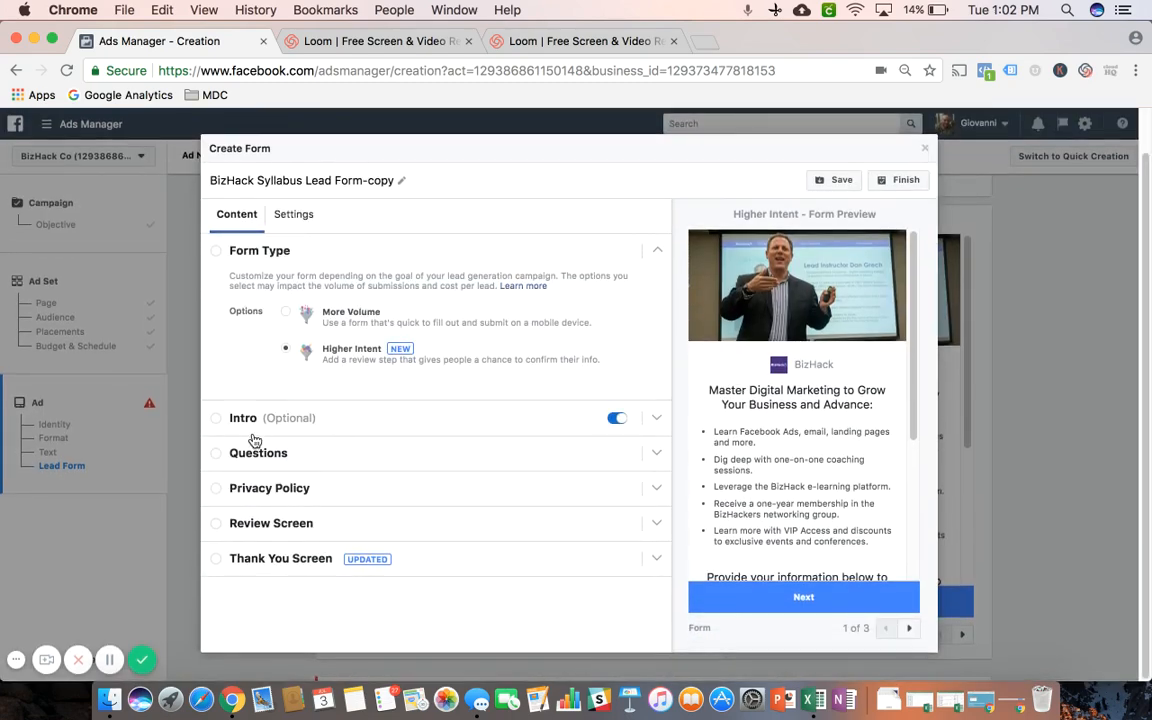
click(350, 429)
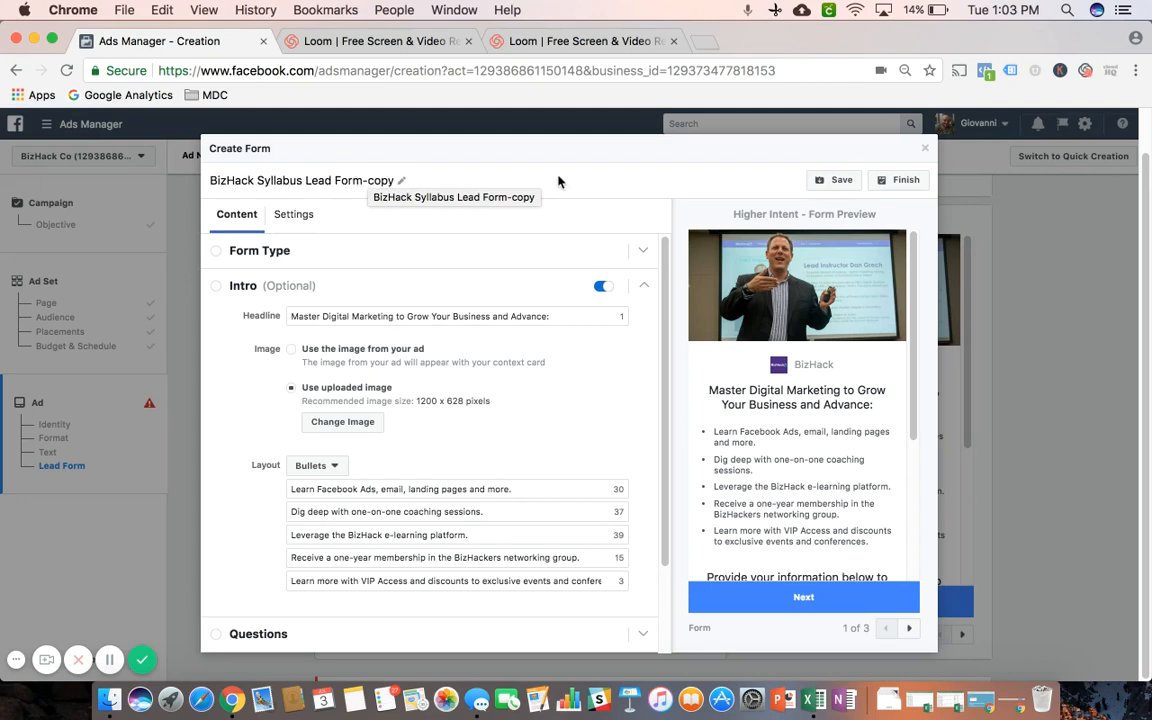
click(927, 151)
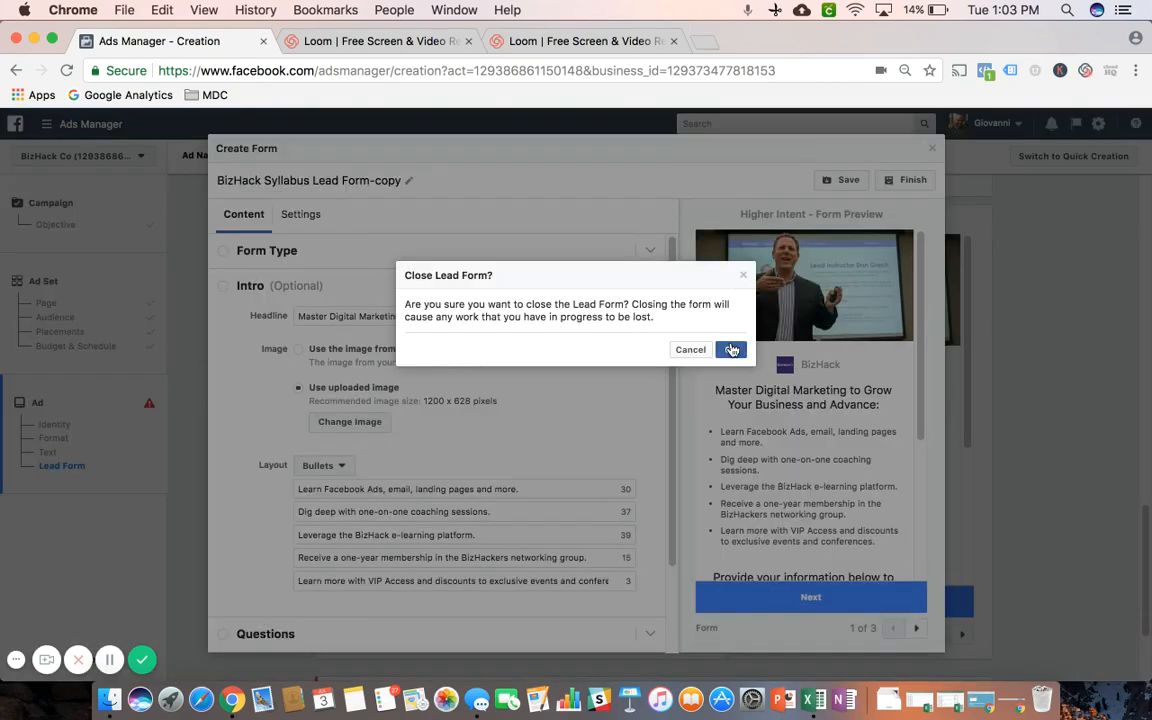
click(731, 349)
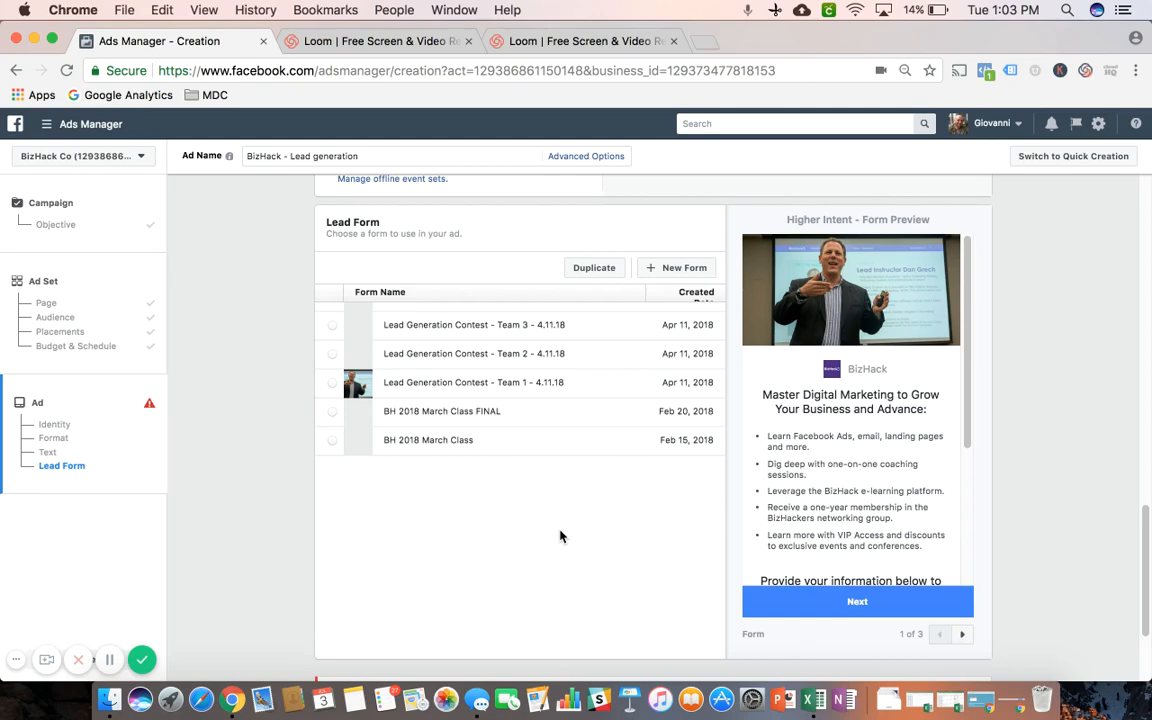
Review the Facebook Page selection in the ad set and return to the ad's lead form section
scroll(296, 519, up, 5)
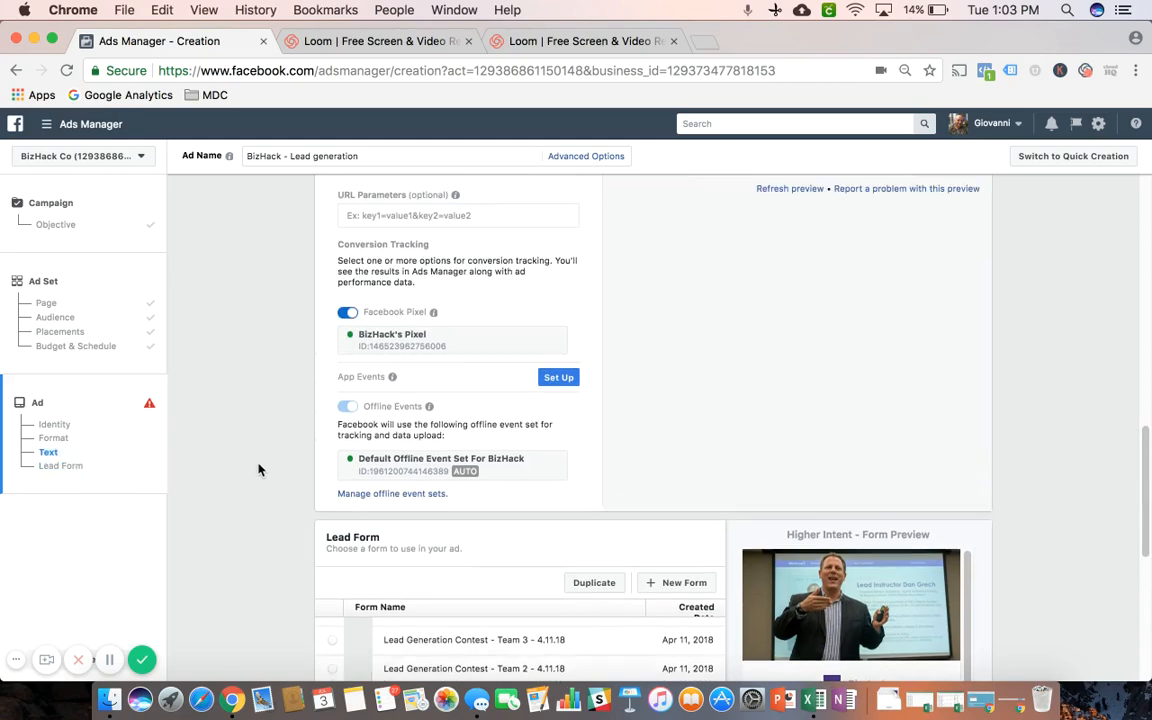
click(54, 306)
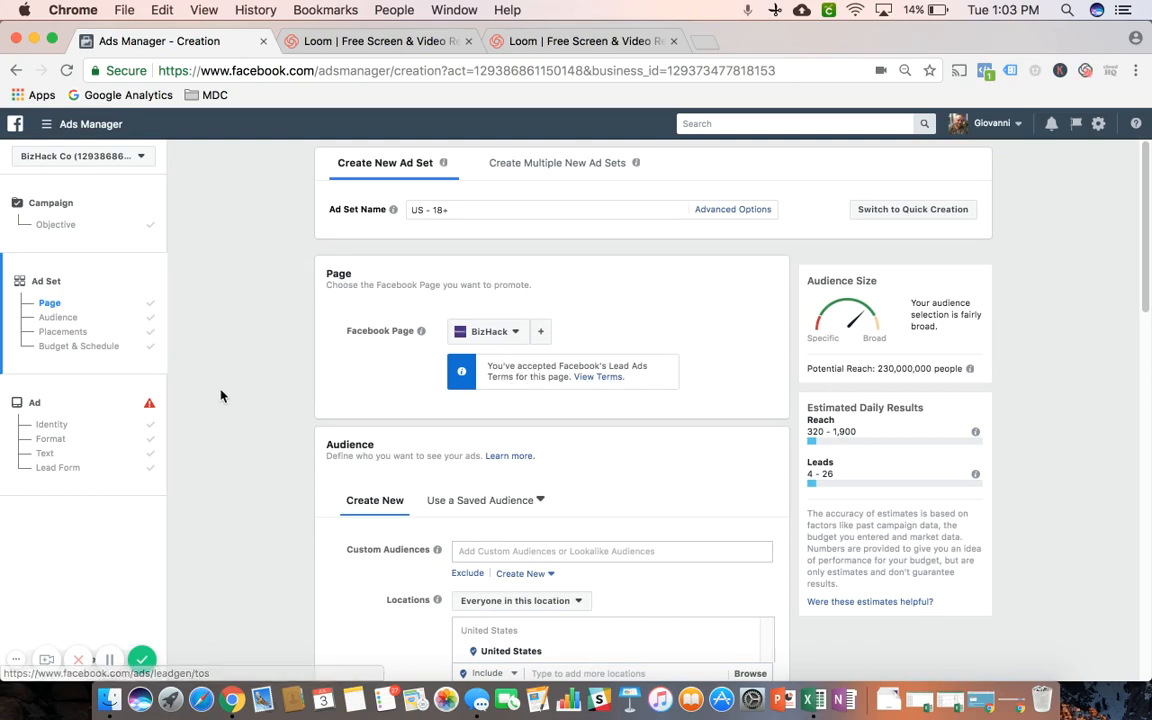
click(56, 468)
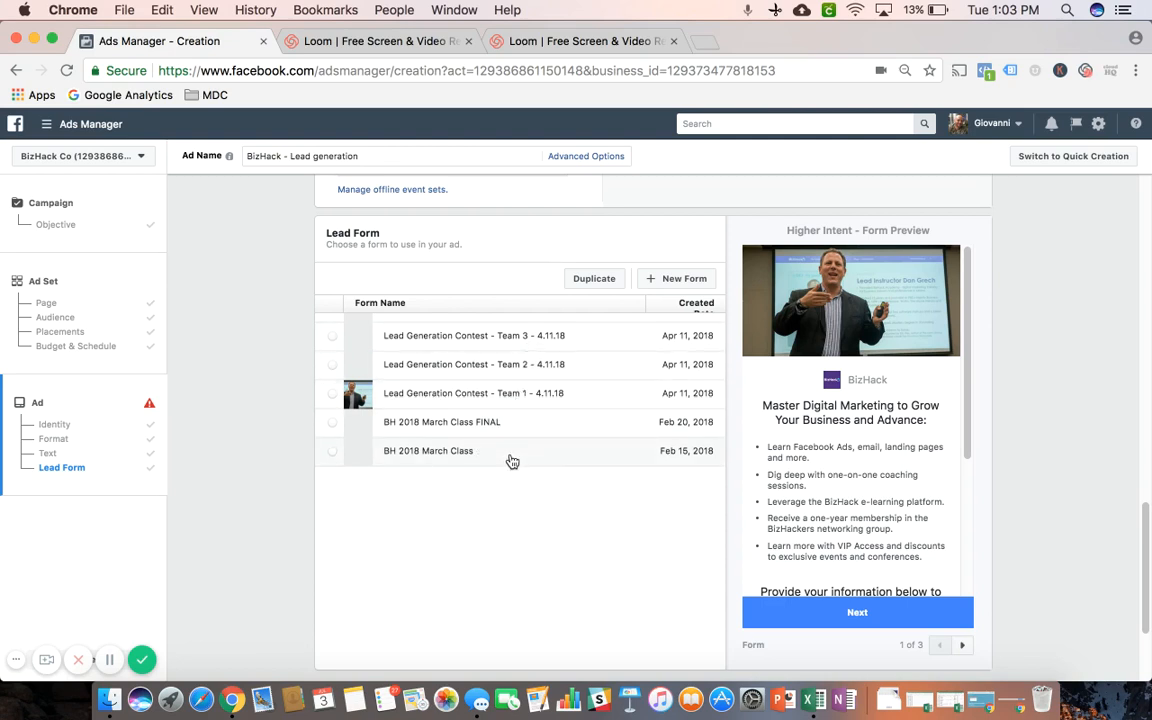
Choose the BH 2018 March Class FINAL form as the ad's lead form and check its preview
click(334, 429)
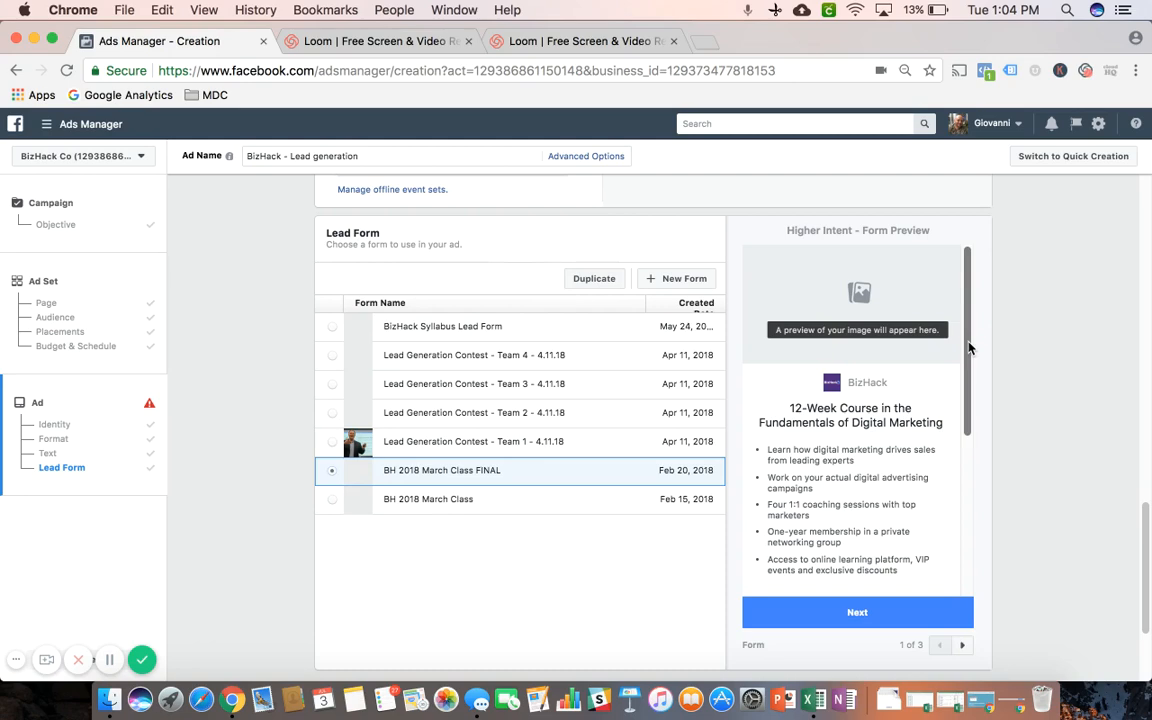
scroll(979, 349, down, 3)
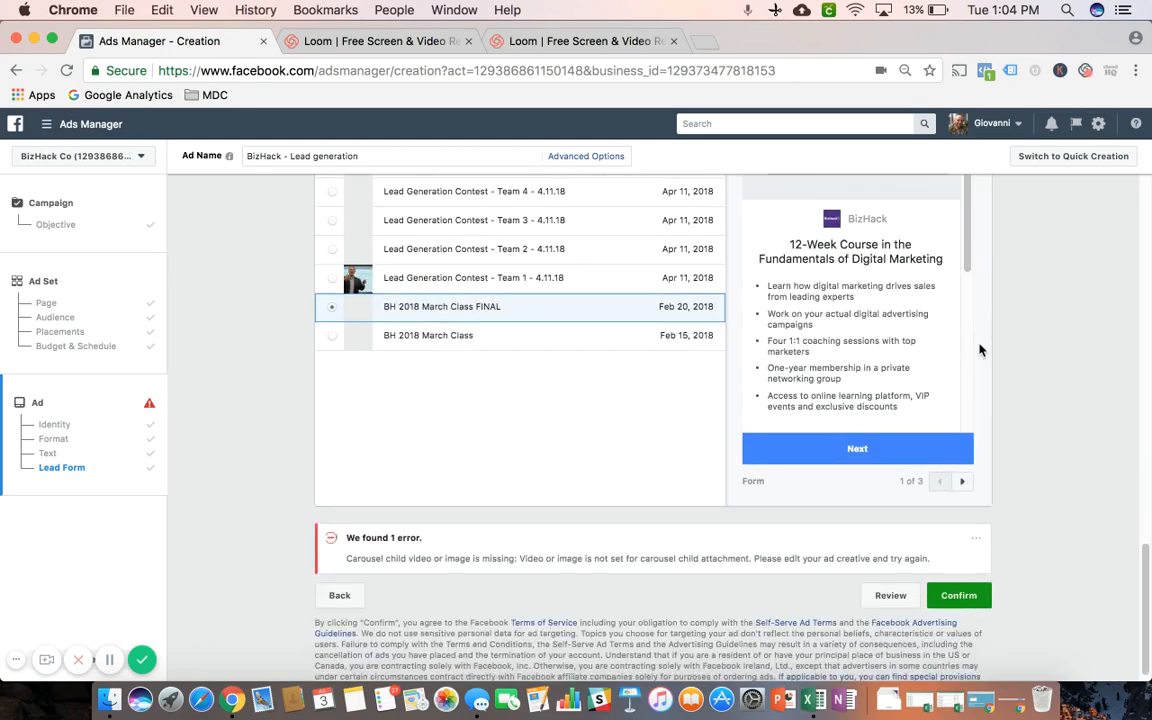
scroll(979, 349, down, 1)
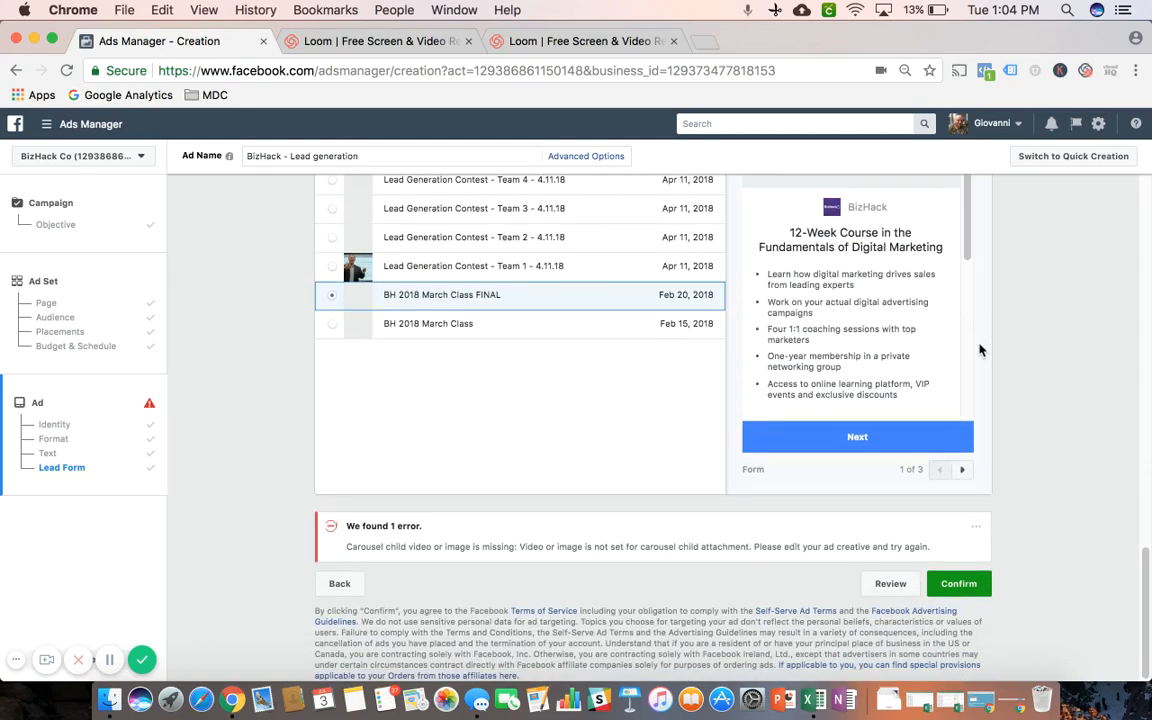